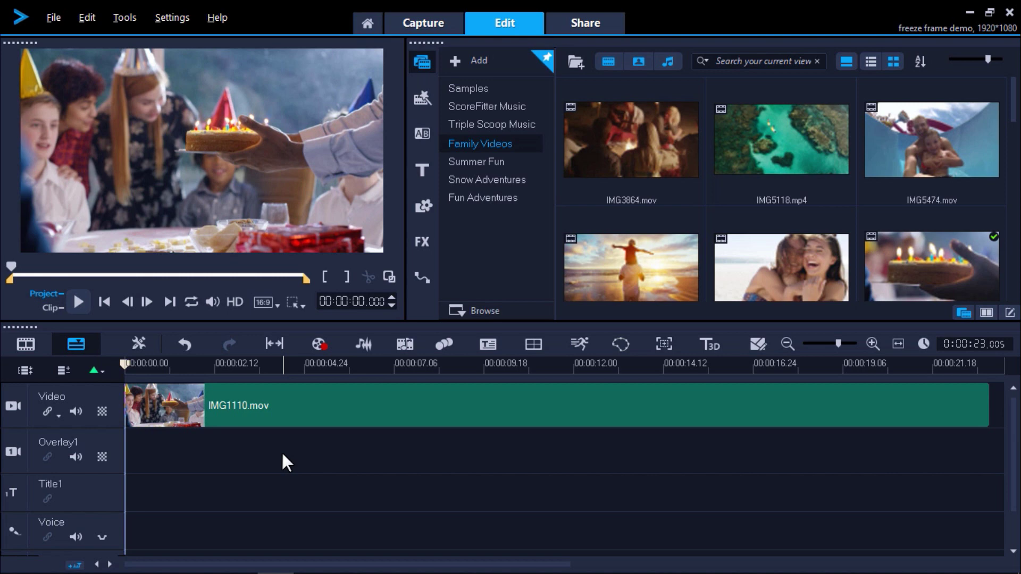
Step: At about 5 seconds, where the candles go out, insert a 6-second freeze frame into IMG1110.mov
{"action": "left_click", "coordinate": [127, 366]}
{"action": "left_click_drag", "start_coordinate": [127, 366], "coordinate": [340, 401]}
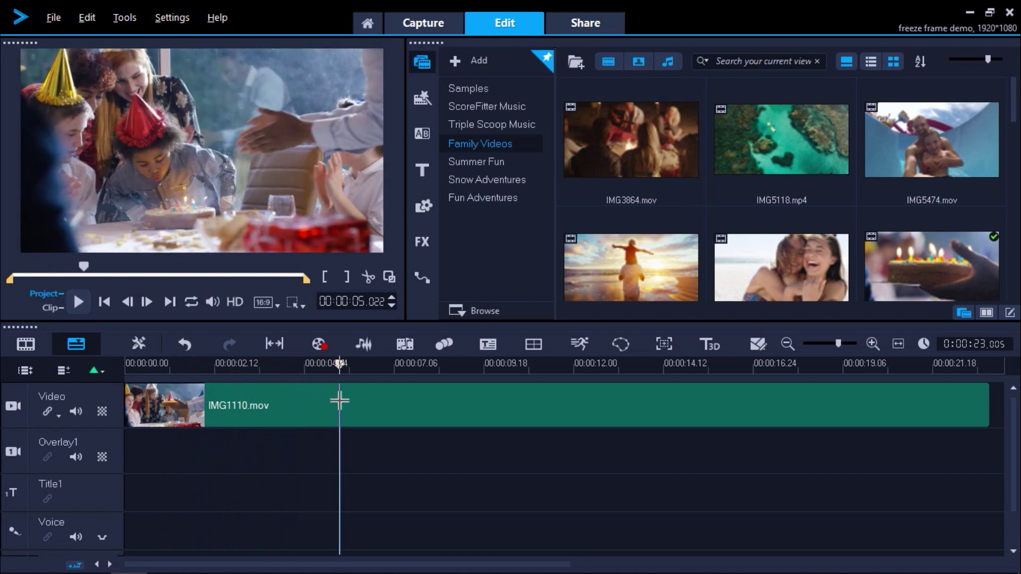
{"action": "left_click", "coordinate": [87, 18]}
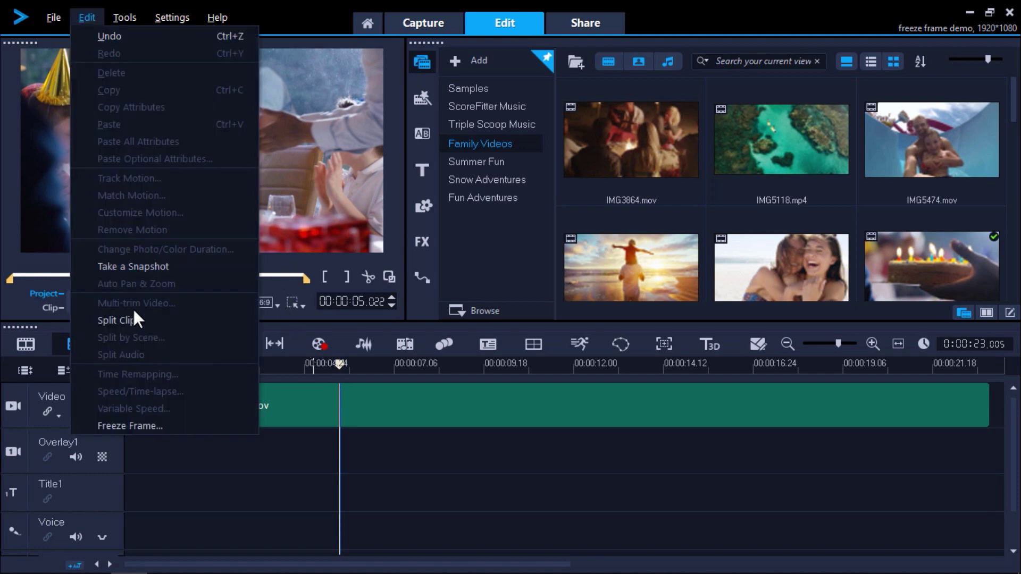
{"action": "left_click", "coordinate": [133, 426]}
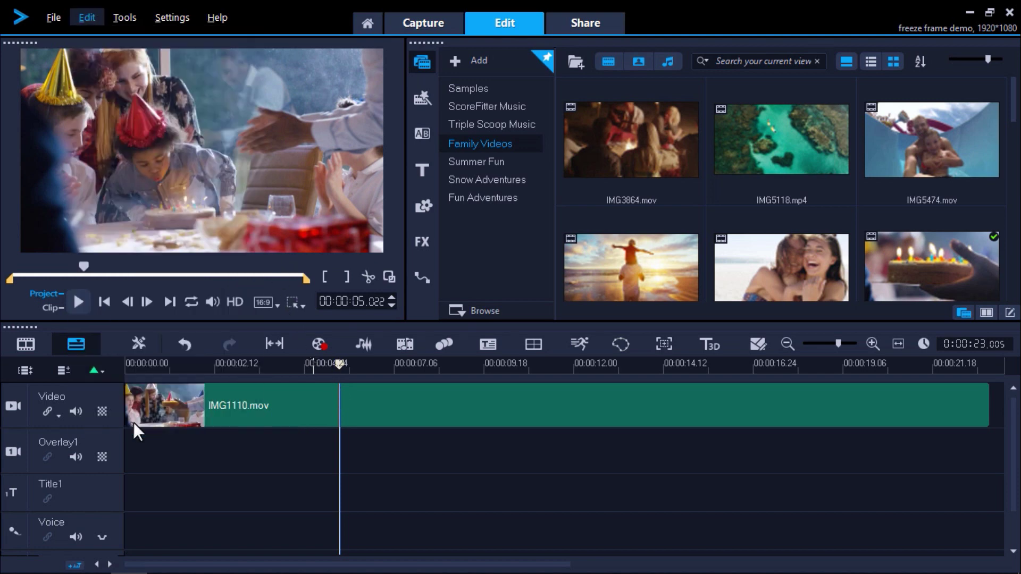
{"action": "type", "text": "1"}
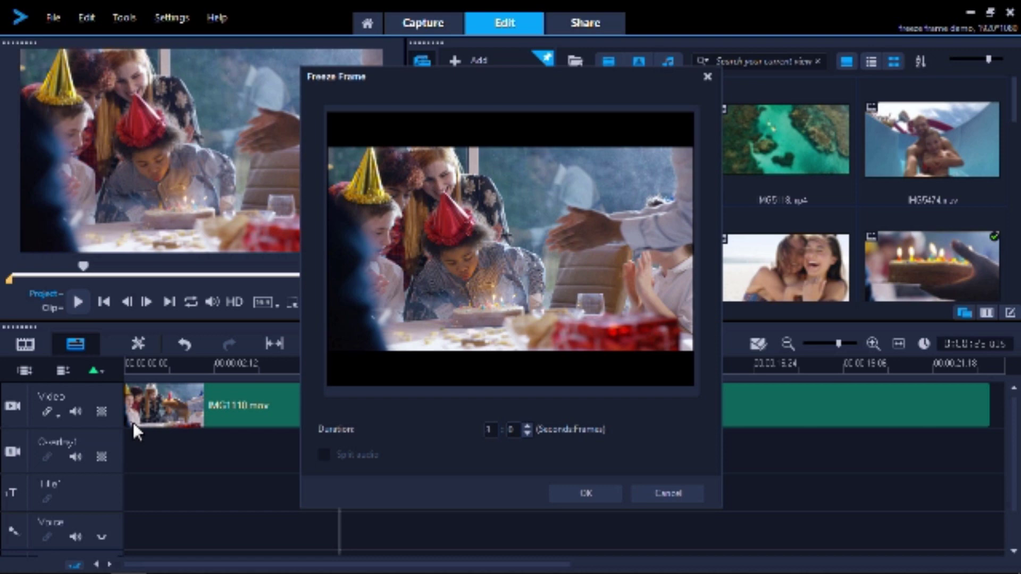
{"action": "type", "text": "3"}
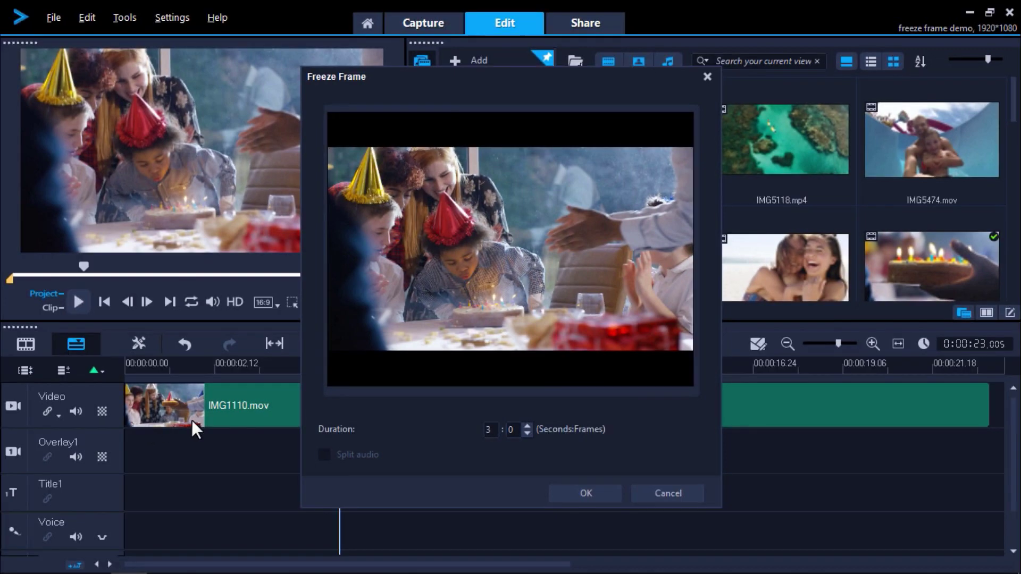
{"action": "double_click", "coordinate": [488, 432]}
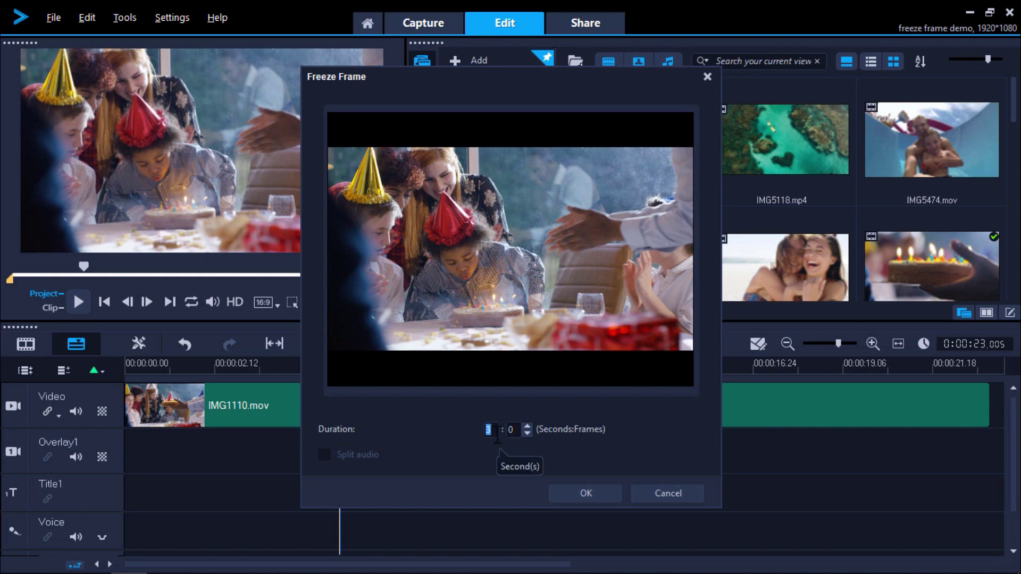
{"action": "type", "text": "6"}
{"action": "left_click", "coordinate": [569, 490]}
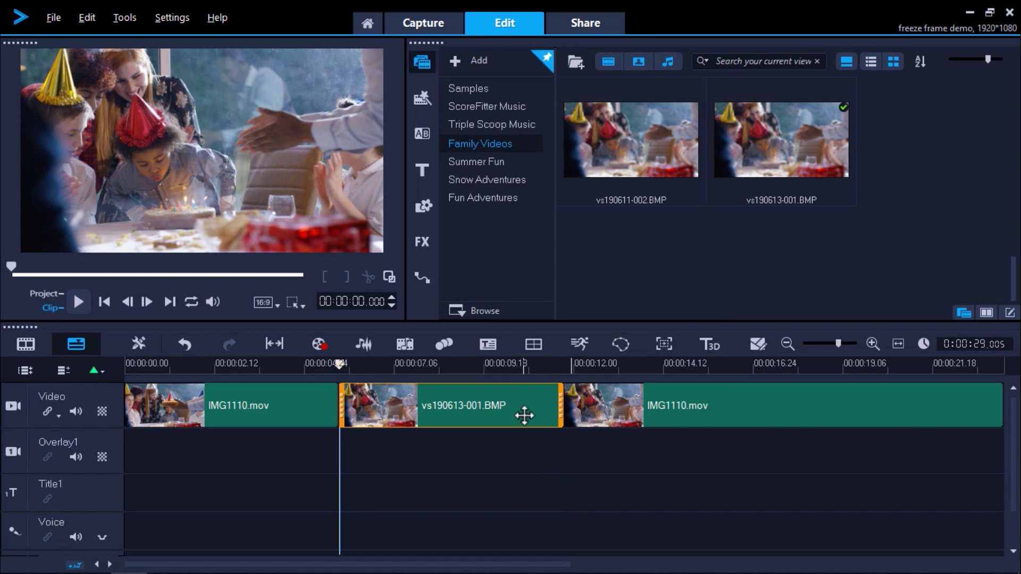
Step: Trim the right edge of the vs190613-001.BMP freeze frame down to about 00:00:03.029
{"action": "left_click_drag", "start_coordinate": [561, 405], "coordinate": [530, 403]}
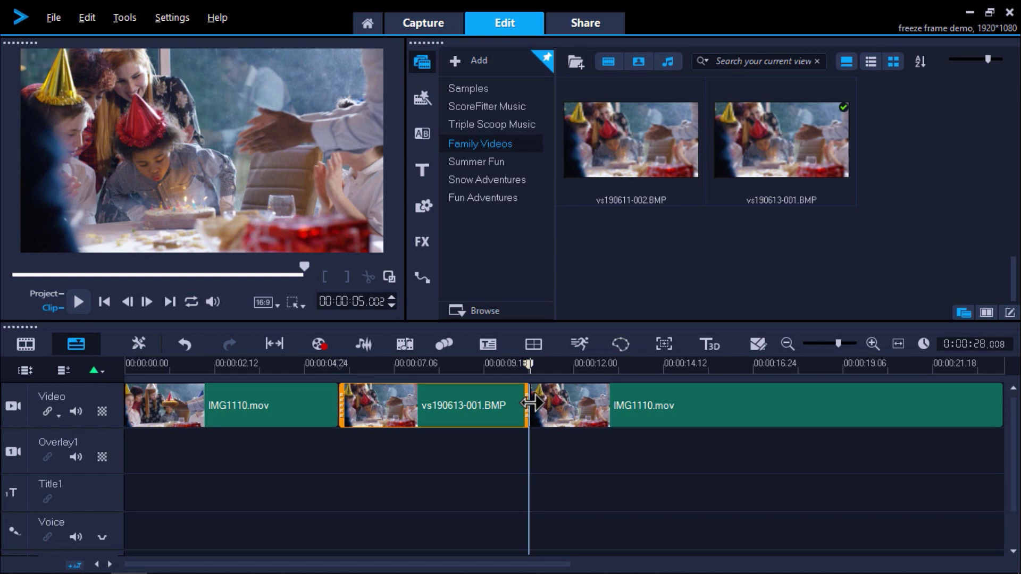
{"action": "left_click_drag", "start_coordinate": [530, 403], "coordinate": [488, 406]}
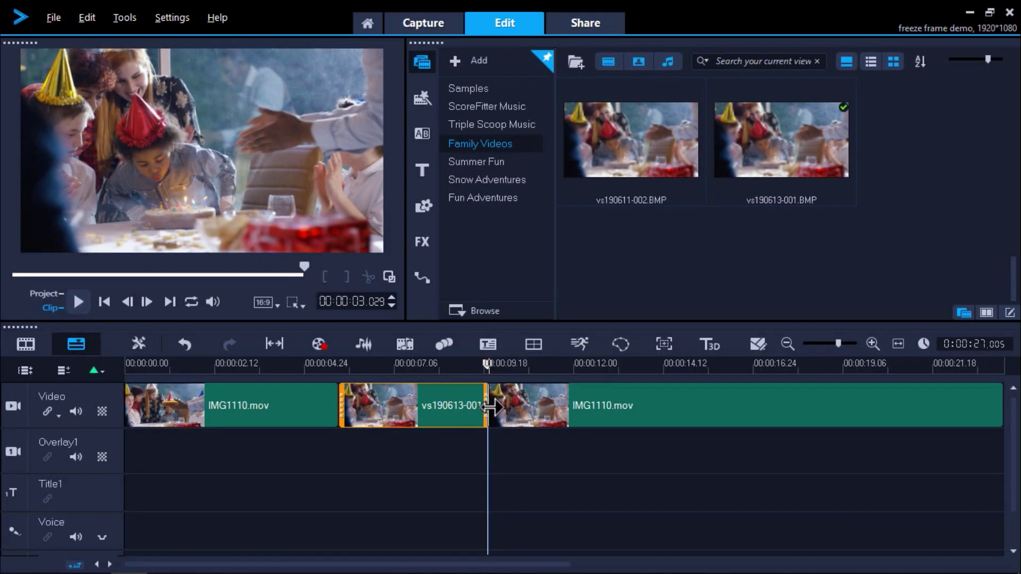
Step: Drag the Colored Pen filter from the FX library onto the vs190613-001.BMP freeze frame
{"action": "left_click", "coordinate": [429, 243]}
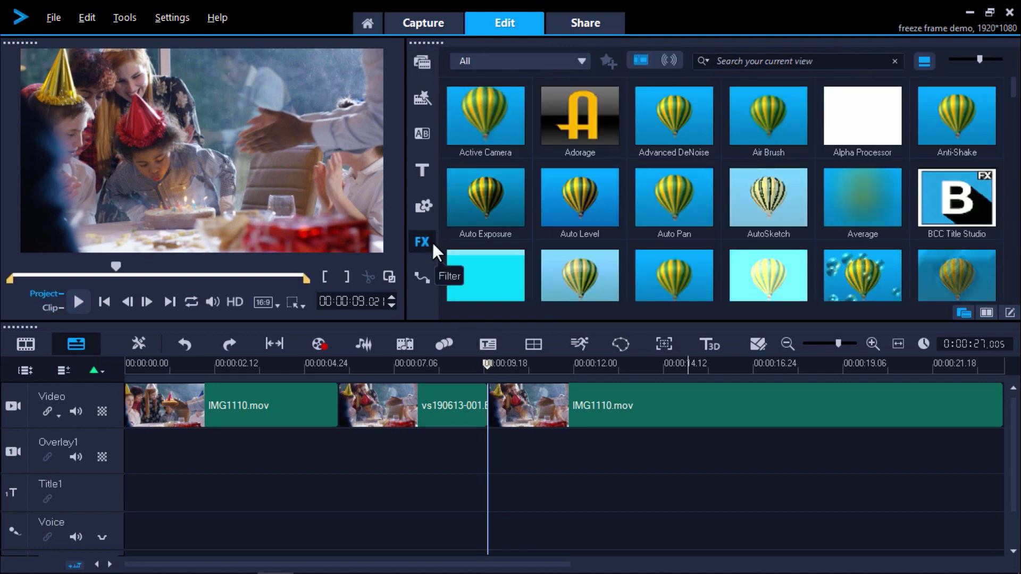
{"action": "scroll", "coordinate": [943, 200], "scroll_direction": "down", "scroll_amount": 2}
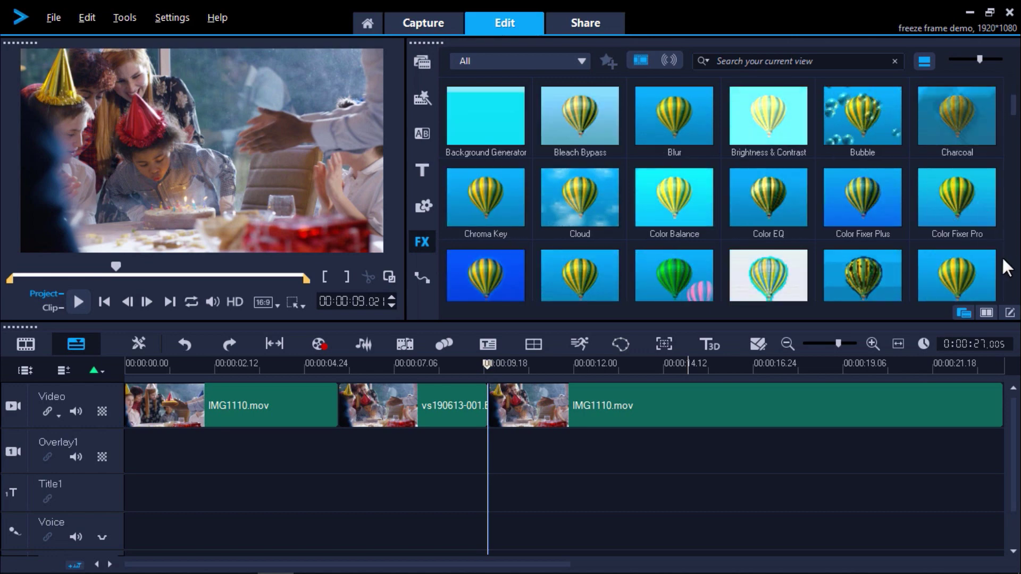
{"action": "scroll", "coordinate": [1003, 262], "scroll_direction": "down", "scroll_amount": 1}
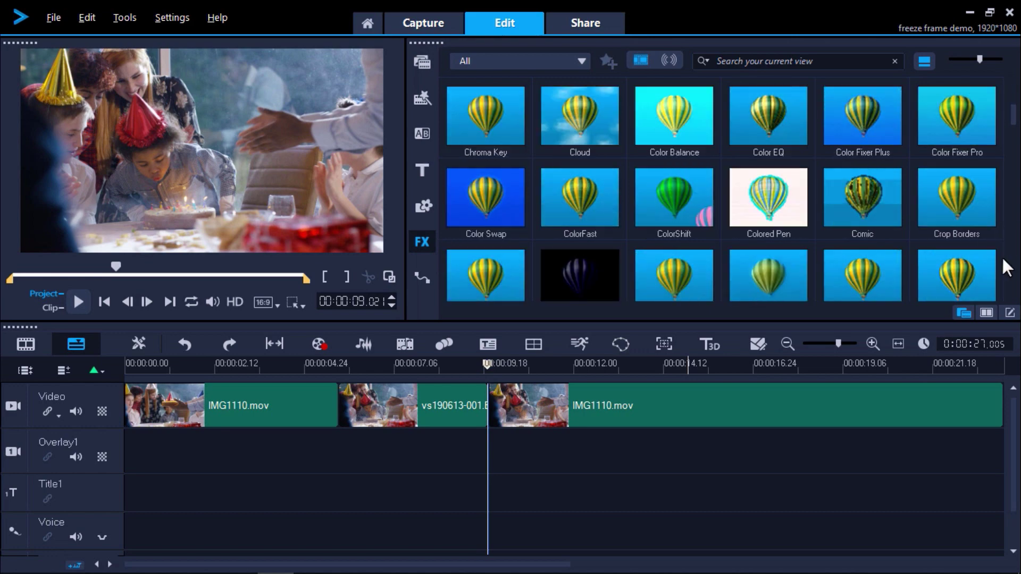
{"action": "left_click", "coordinate": [791, 214]}
{"action": "mouse_move", "coordinate": [790, 216]}
{"action": "left_mouse_down"}
{"action": "mouse_move", "coordinate": [503, 407]}
{"action": "mouse_move", "coordinate": [473, 405]}
{"action": "left_mouse_up"}
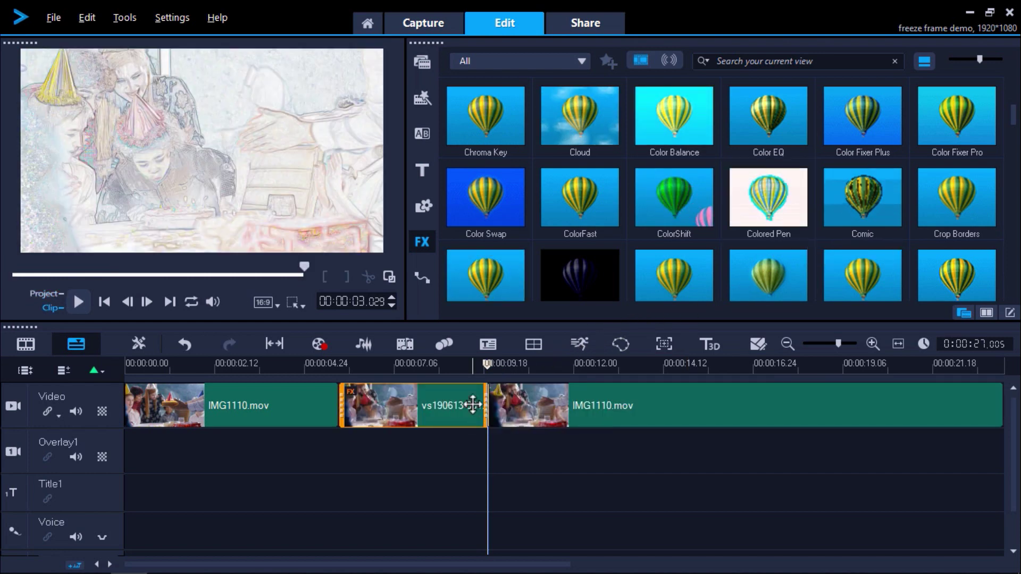
Step: Place a Crossfade transition after the freeze frame and play the project from near the start
{"action": "left_click", "coordinate": [421, 134]}
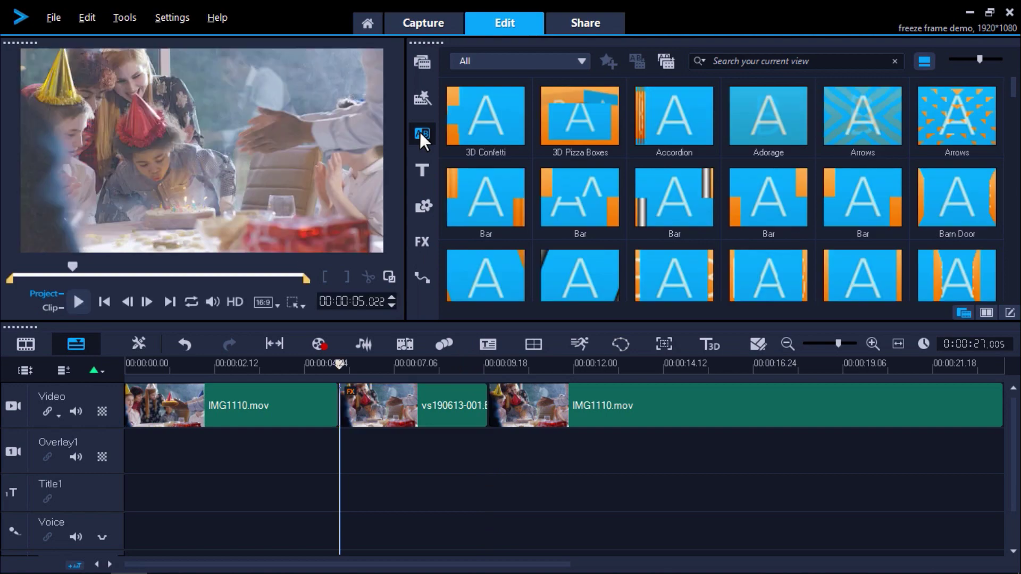
{"action": "scroll", "coordinate": [767, 190], "scroll_direction": "down", "scroll_amount": 3}
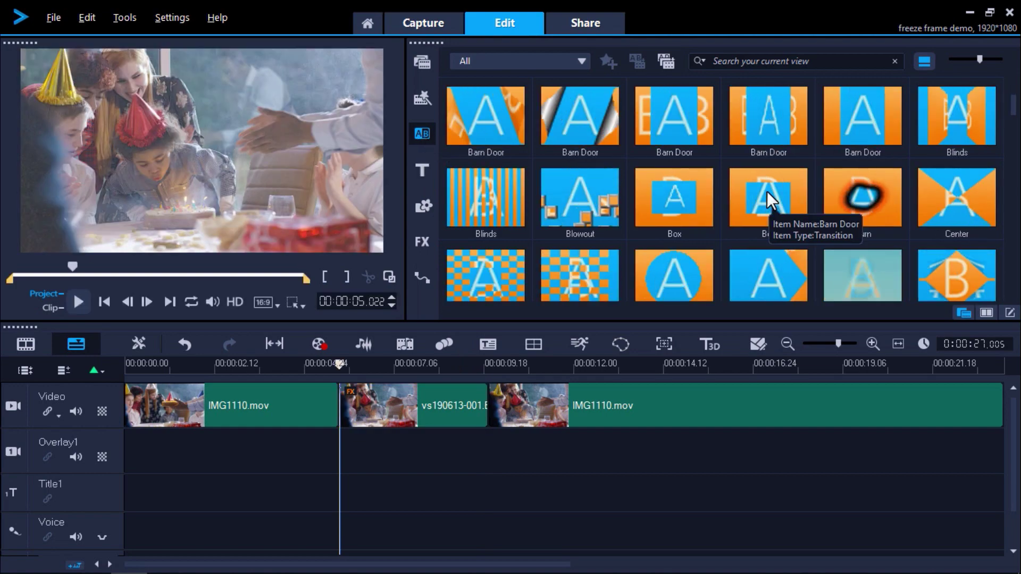
{"action": "scroll", "coordinate": [767, 191], "scroll_direction": "down", "scroll_amount": 4}
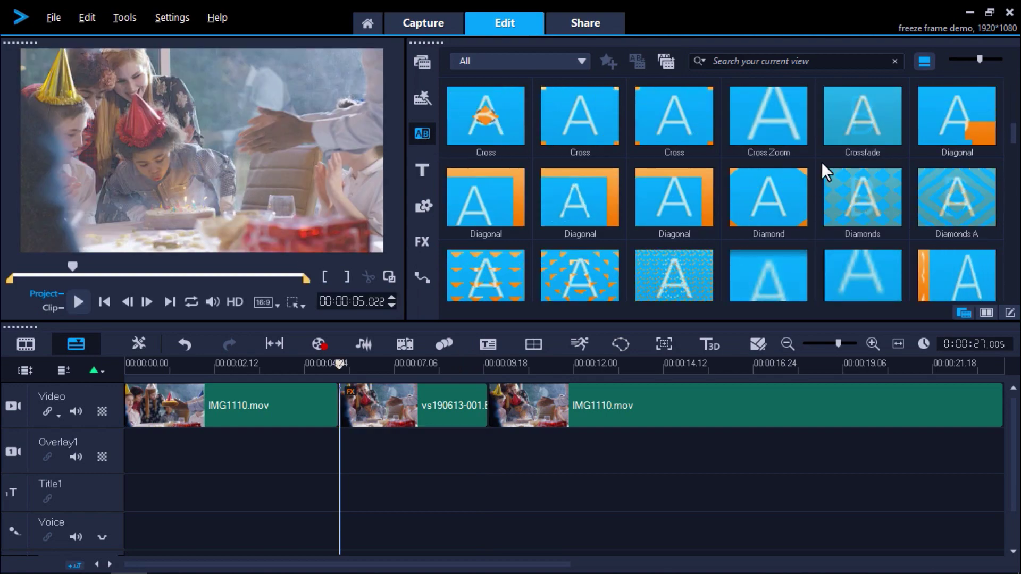
{"action": "left_click_drag", "start_coordinate": [848, 142], "coordinate": [500, 407]}
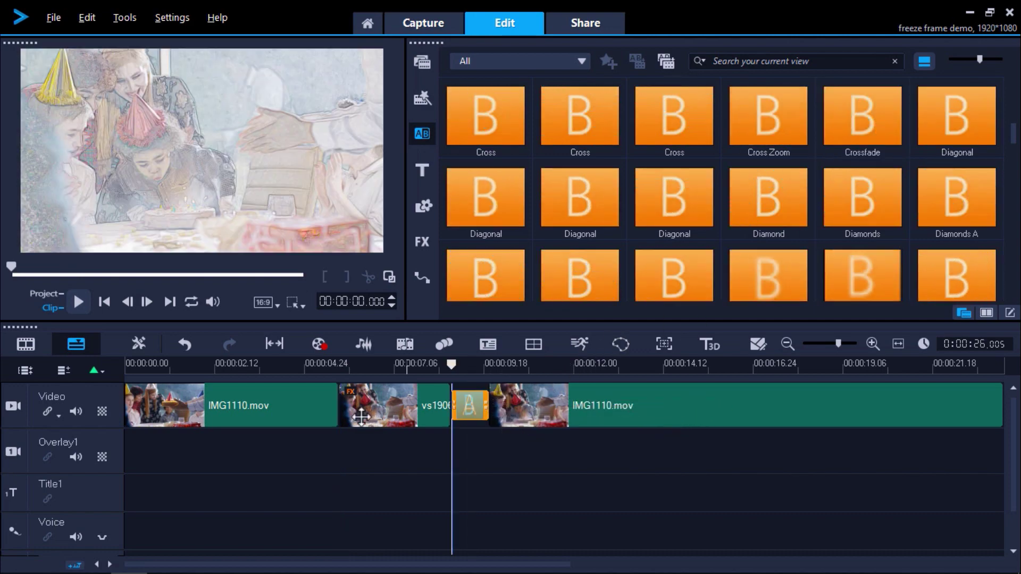
{"action": "left_click", "coordinate": [168, 366]}
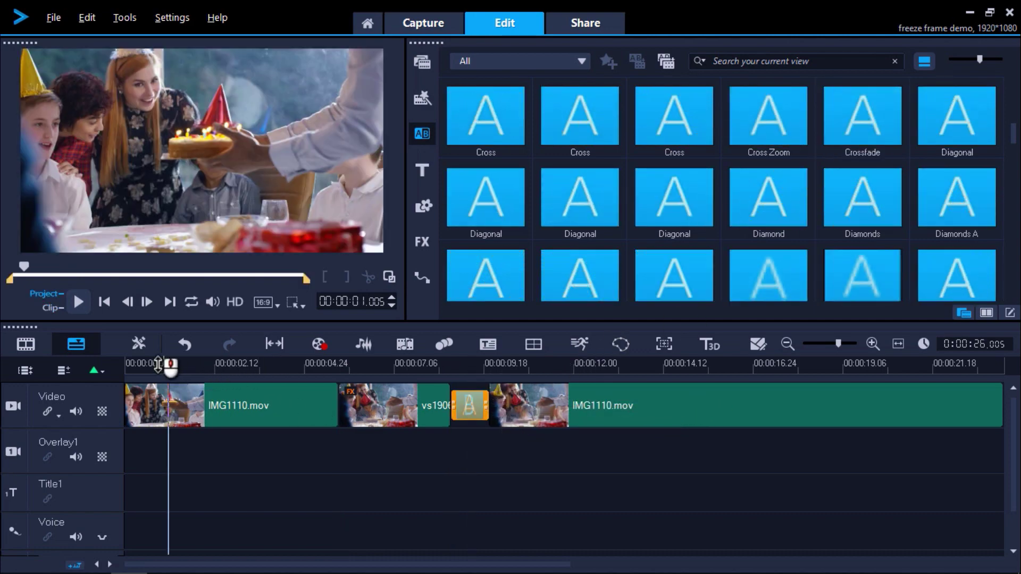
{"action": "left_click", "coordinate": [79, 302]}
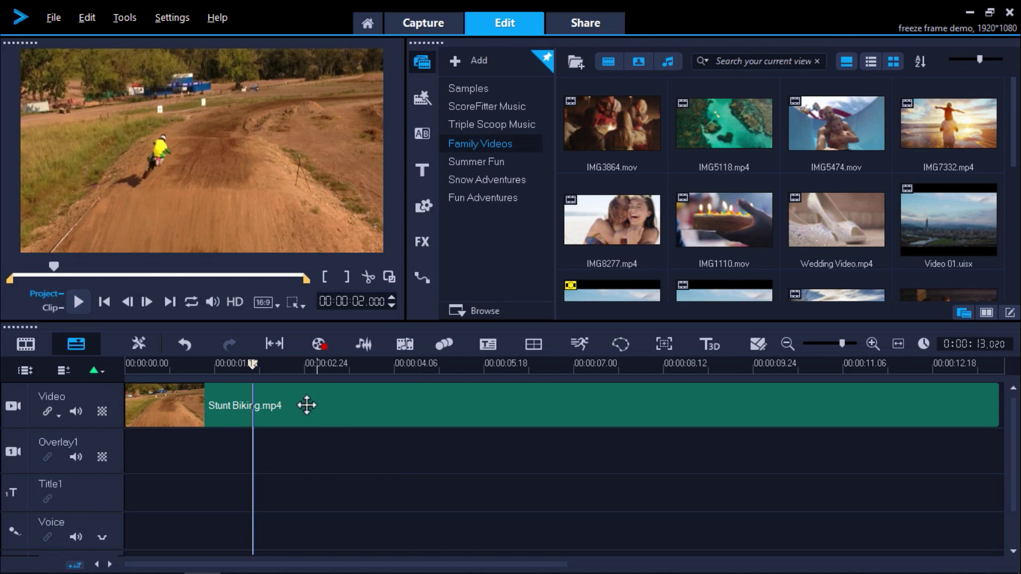
Step: Snapshot the Stunt Biking.mp4 frame at about 3 seconds as vs190613-002.BMP and select the clip
{"action": "left_click_drag", "start_coordinate": [253, 366], "coordinate": [321, 373]}
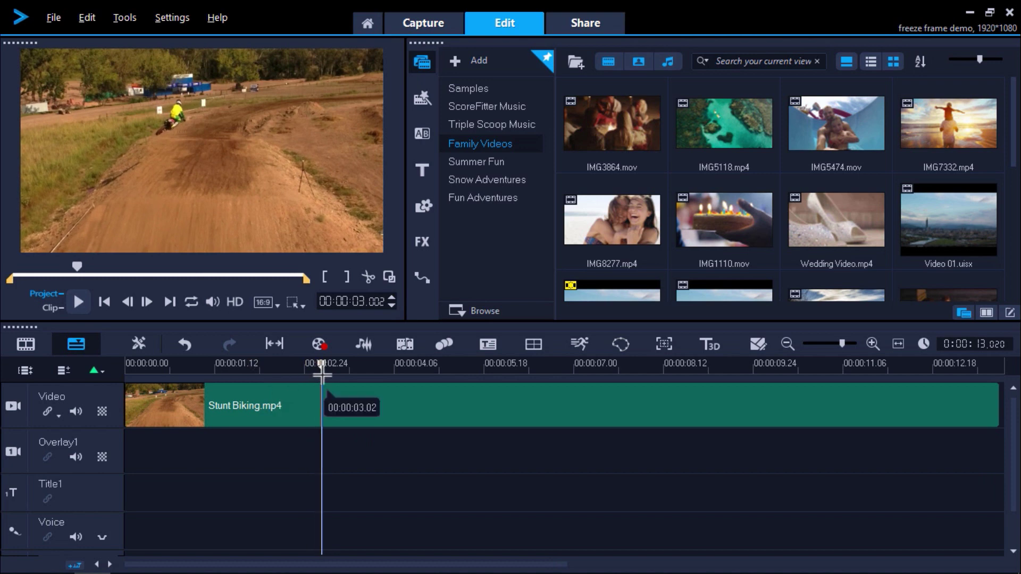
{"action": "left_click", "coordinate": [86, 18]}
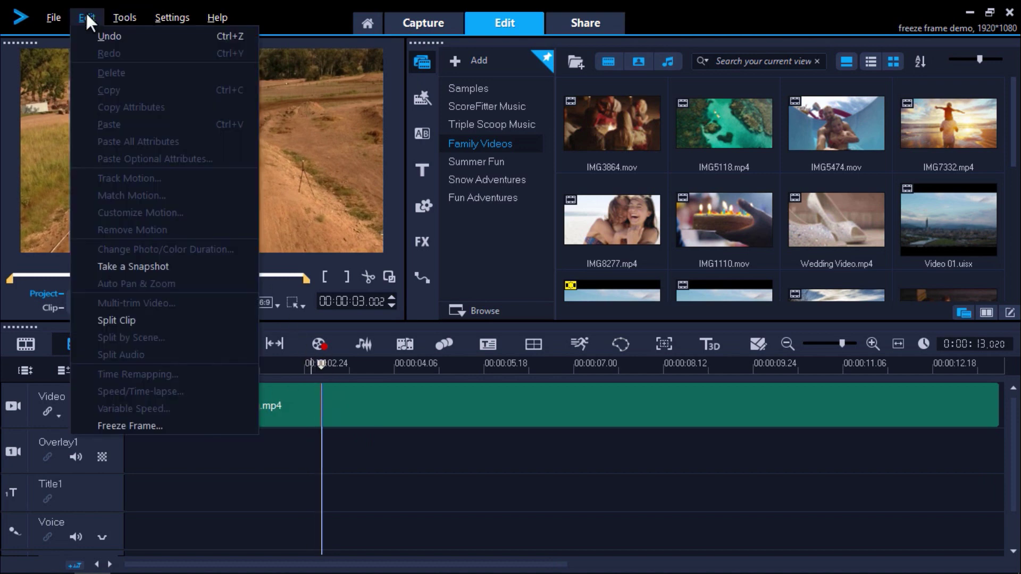
{"action": "left_click", "coordinate": [154, 266]}
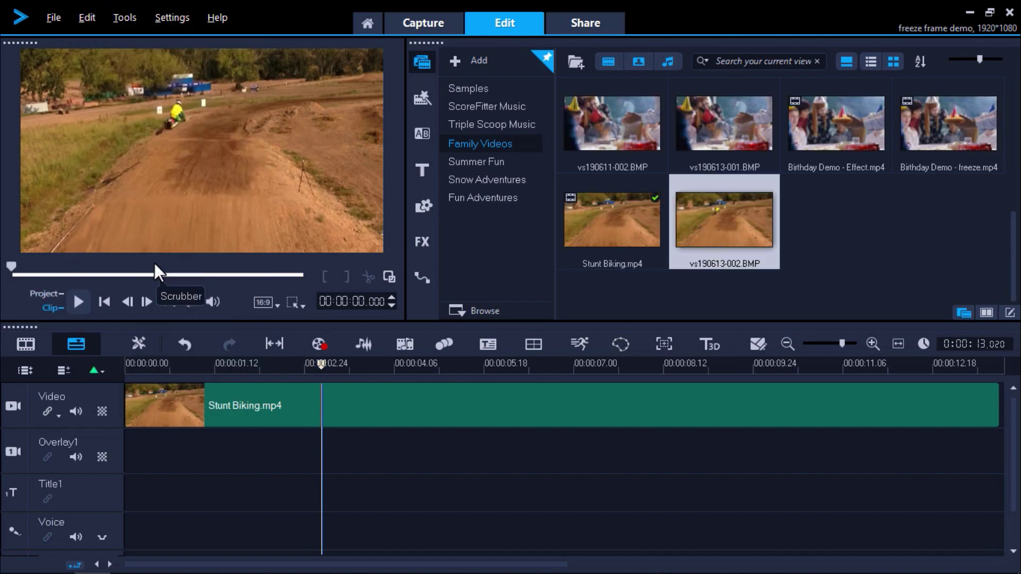
{"action": "left_click", "coordinate": [294, 400]}
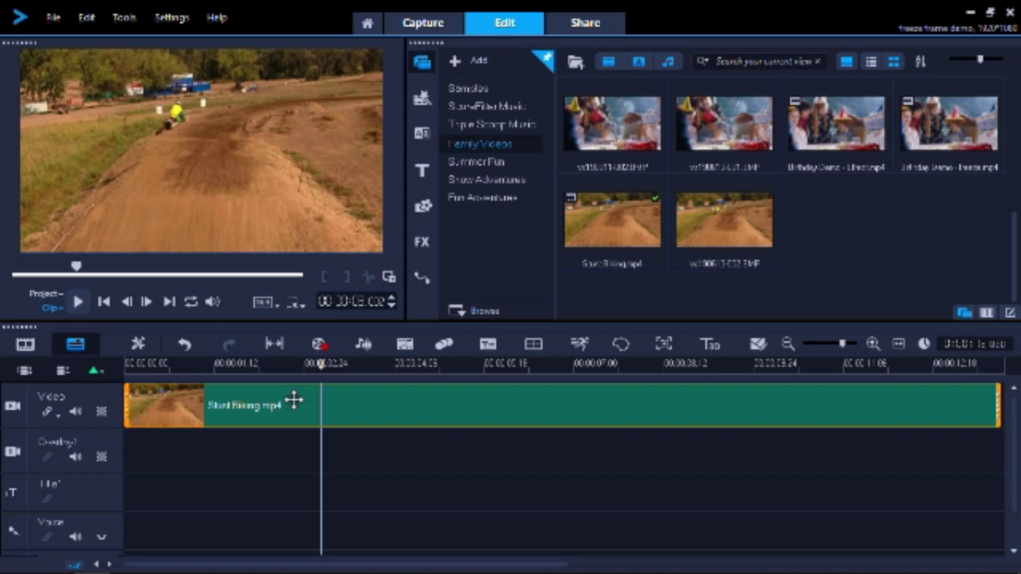
Step: Split Stunt Biking.mp4 at 3 seconds, insert vs190613-002.BMP between the halves, extend it to ~3 seconds
{"action": "right_click", "coordinate": [293, 400]}
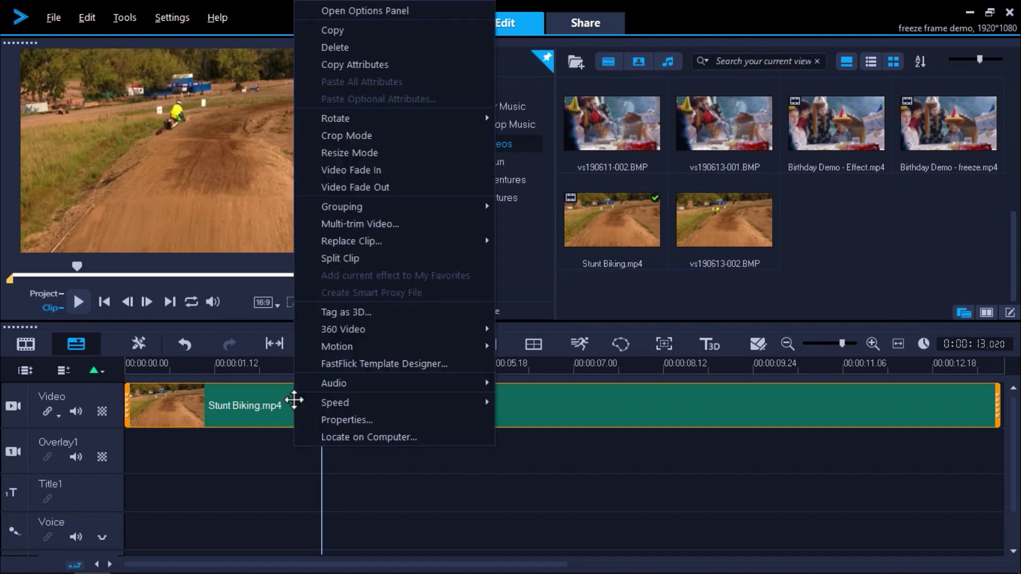
{"action": "left_click", "coordinate": [382, 259]}
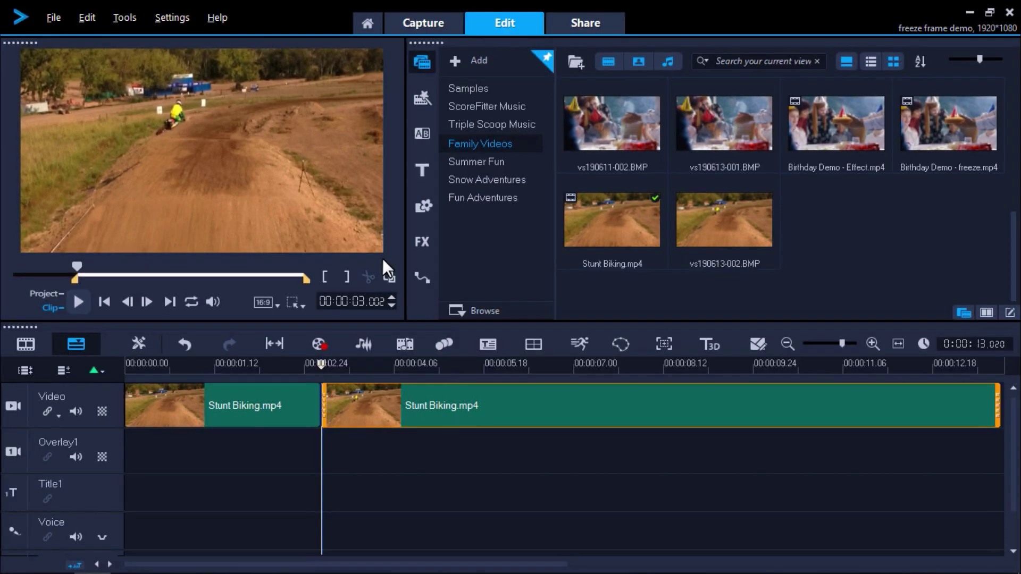
{"action": "left_click_drag", "start_coordinate": [718, 225], "coordinate": [326, 415]}
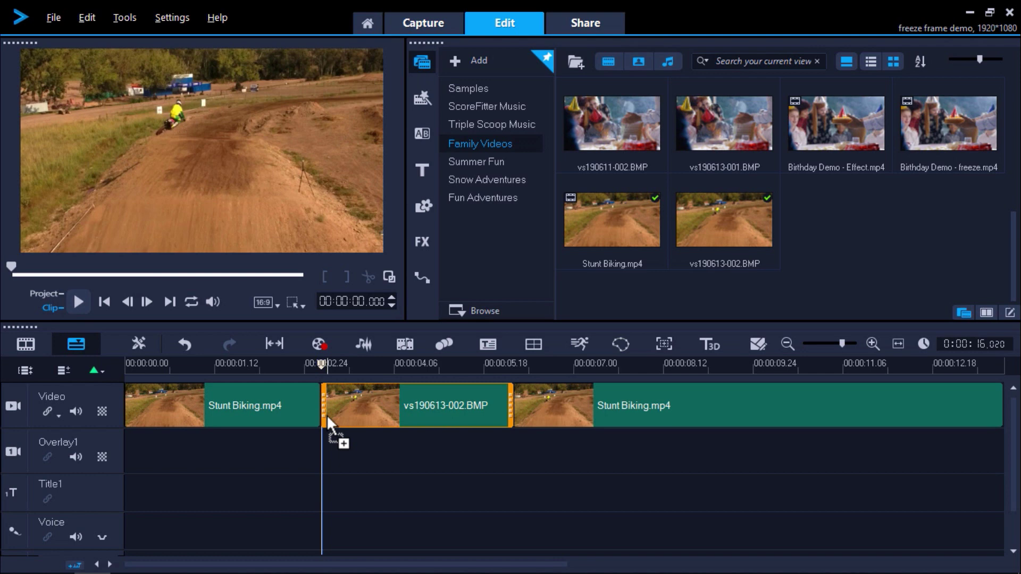
{"action": "left_click_drag", "start_coordinate": [511, 393], "coordinate": [533, 394]}
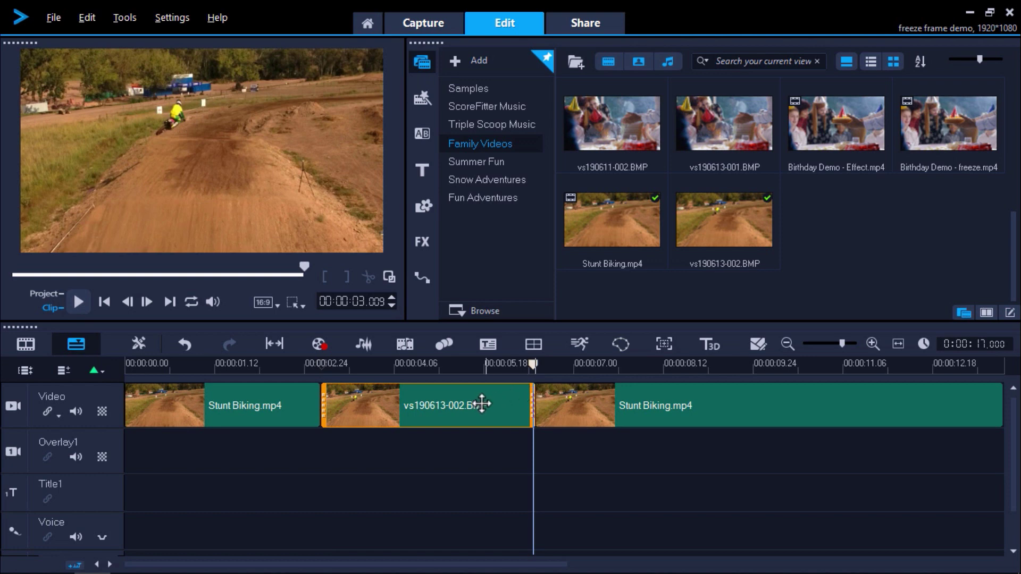
Step: Enable Pan & Zoom with the second preset on the vs190613-002.BMP still, then show the Transition library
{"action": "double_click", "coordinate": [456, 410]}
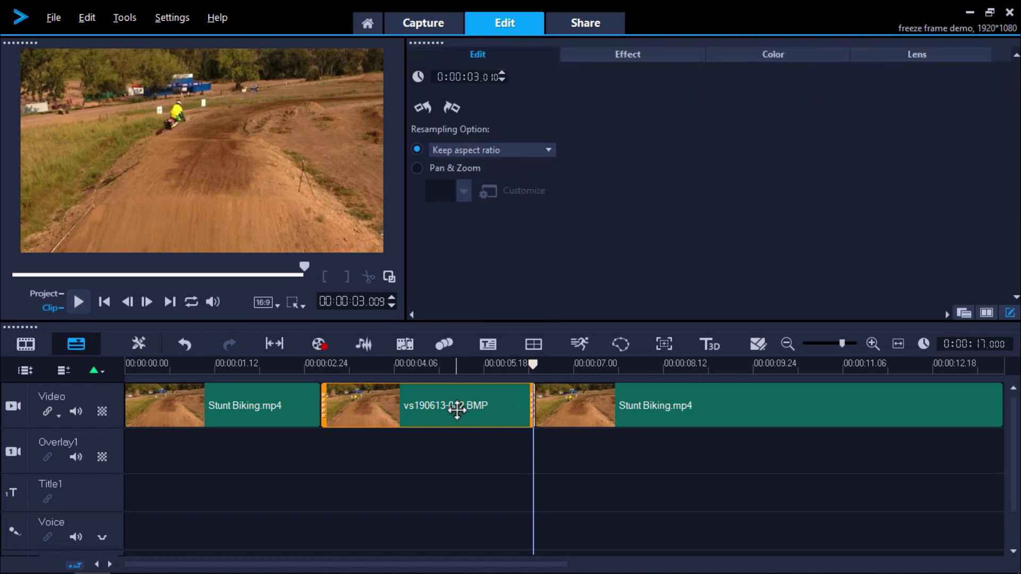
{"action": "left_click", "coordinate": [417, 168]}
{"action": "left_click", "coordinate": [463, 192]}
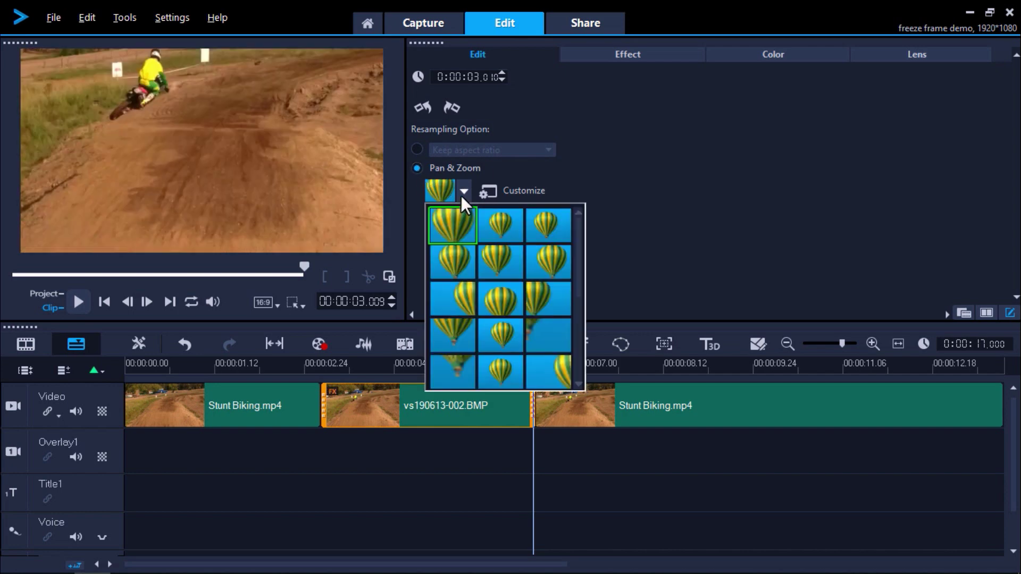
{"action": "left_click", "coordinate": [500, 228]}
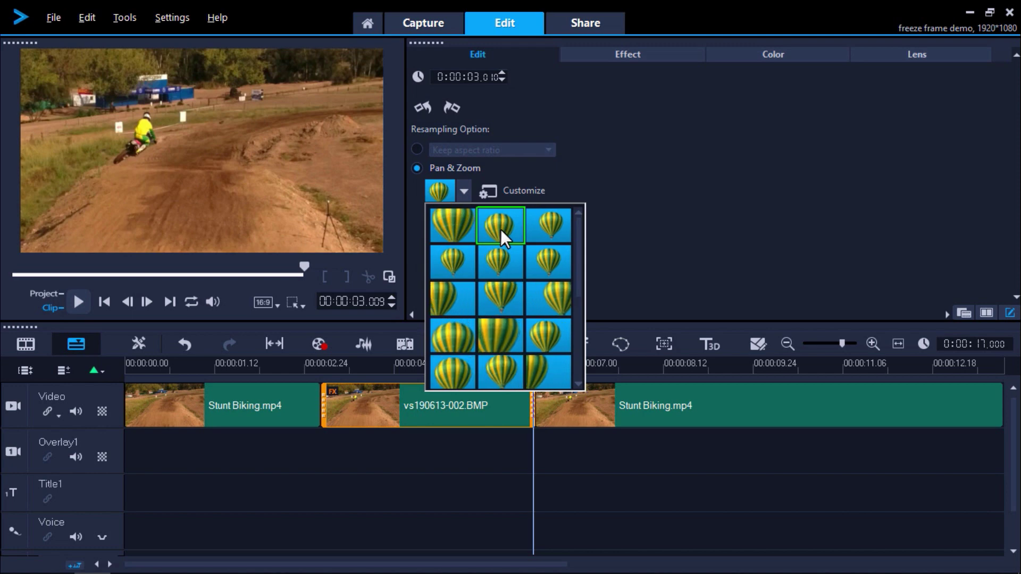
{"action": "left_click", "coordinate": [463, 192]}
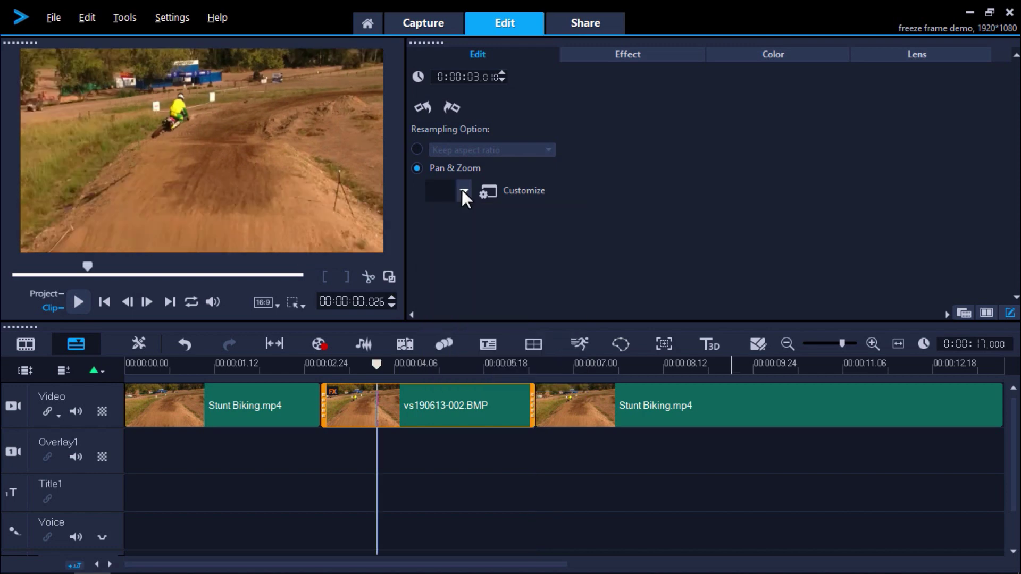
{"action": "left_click", "coordinate": [966, 312]}
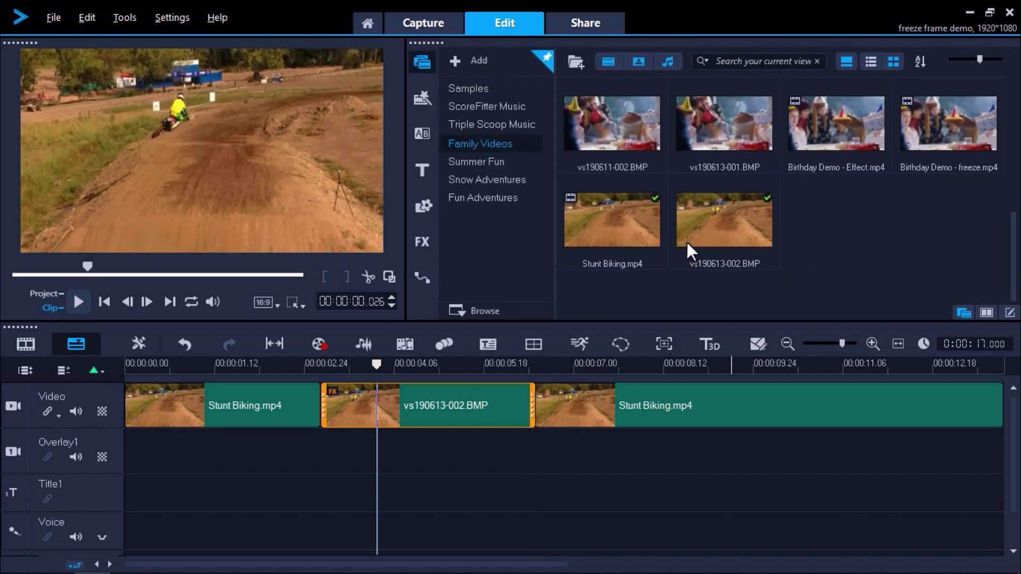
{"action": "left_click", "coordinate": [427, 128]}
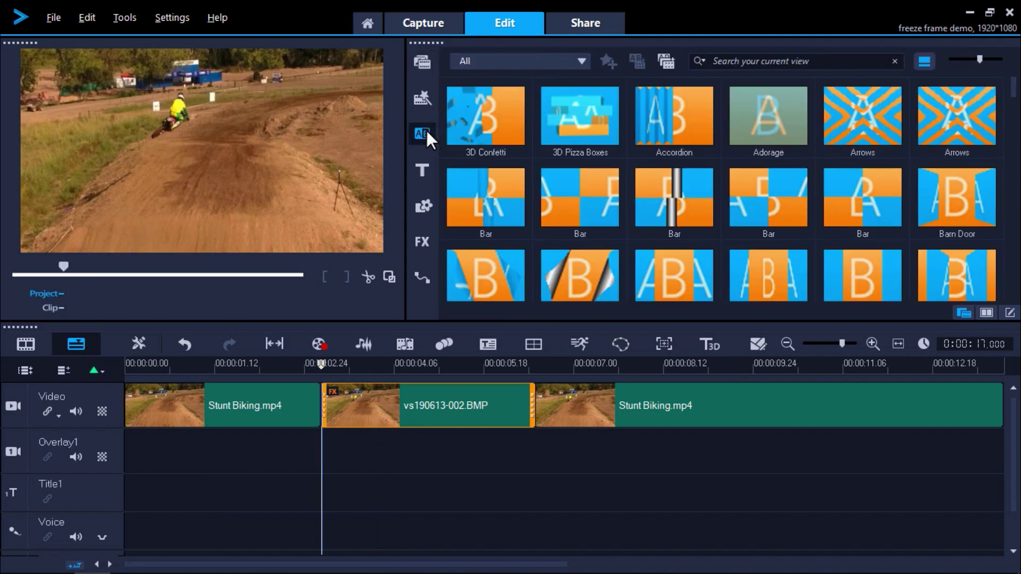
Step: Add a Crossfade between the still and the second Stunt Biking half, then play from the start
{"action": "scroll", "coordinate": [908, 205], "scroll_direction": "down", "scroll_amount": 5}
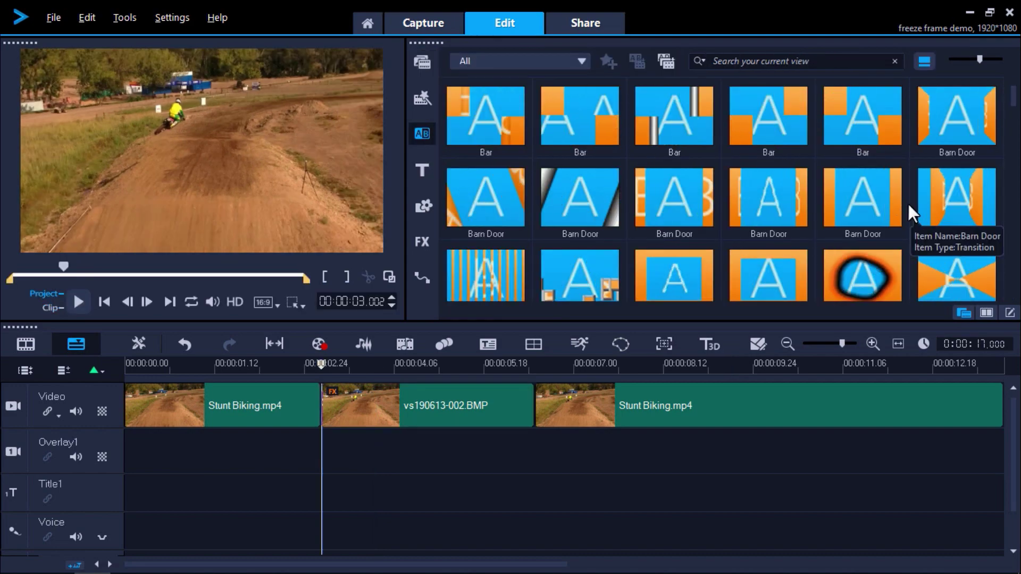
{"action": "left_click_drag", "start_coordinate": [869, 209], "coordinate": [548, 406]}
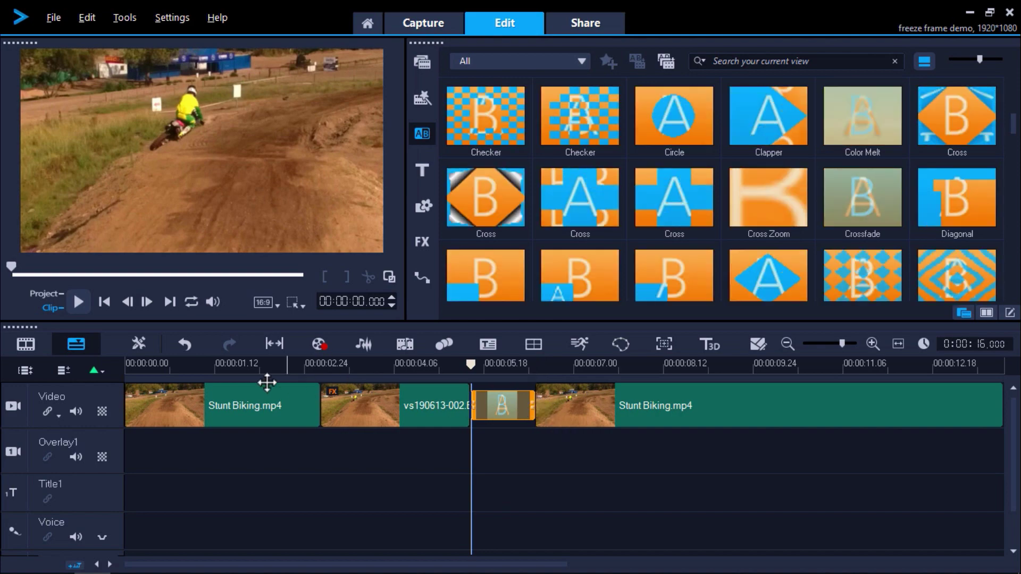
{"action": "left_click", "coordinate": [148, 365]}
{"action": "left_click", "coordinate": [80, 302]}
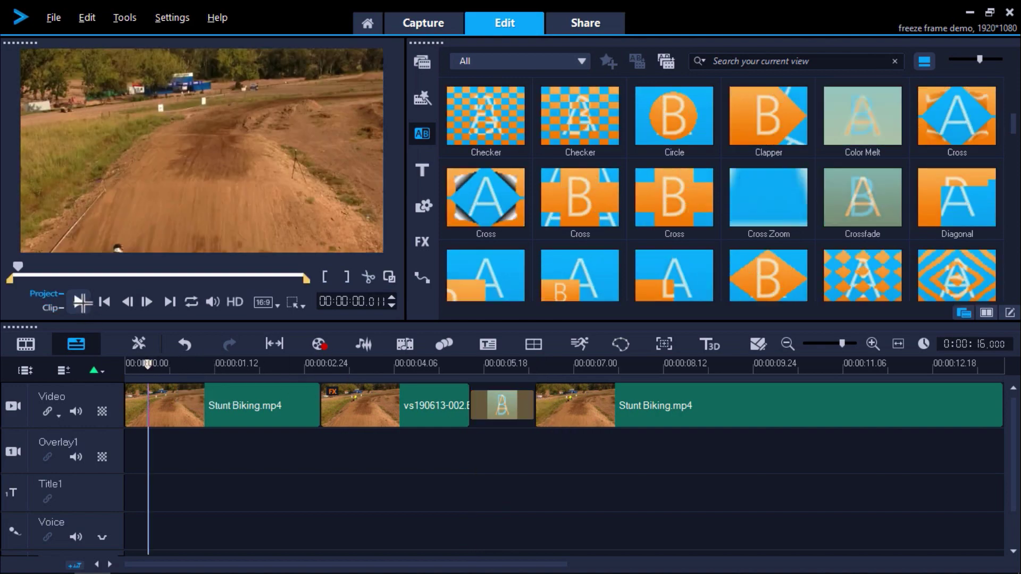